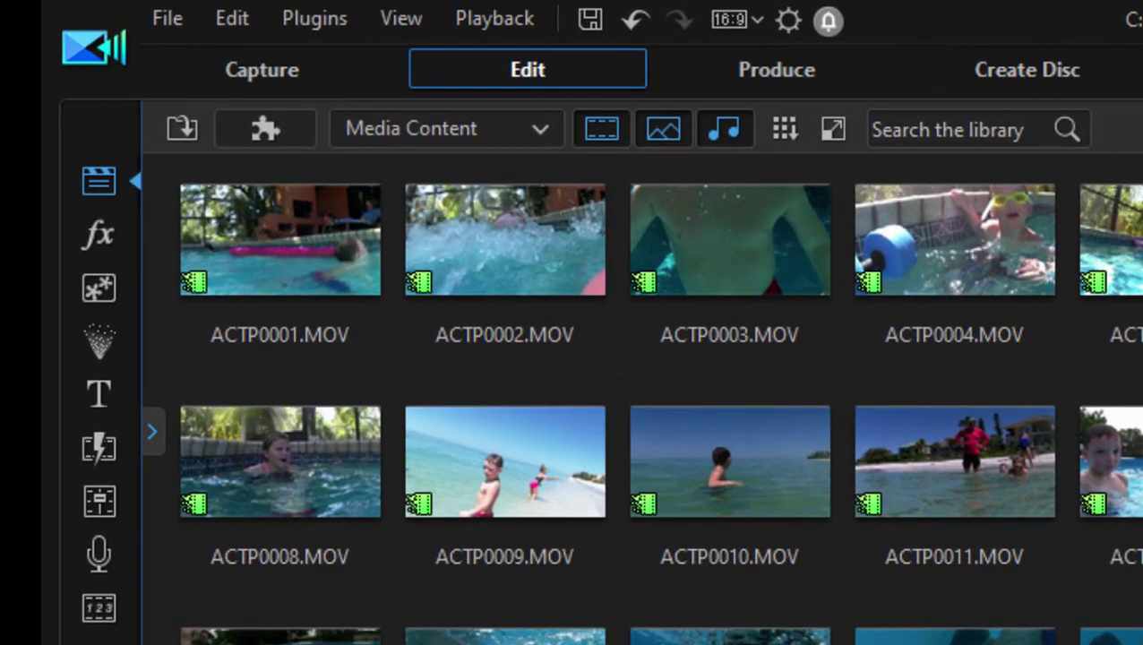
Step: Show All Content (141) in the particle effects library and start a new custom shape
click(95, 291)
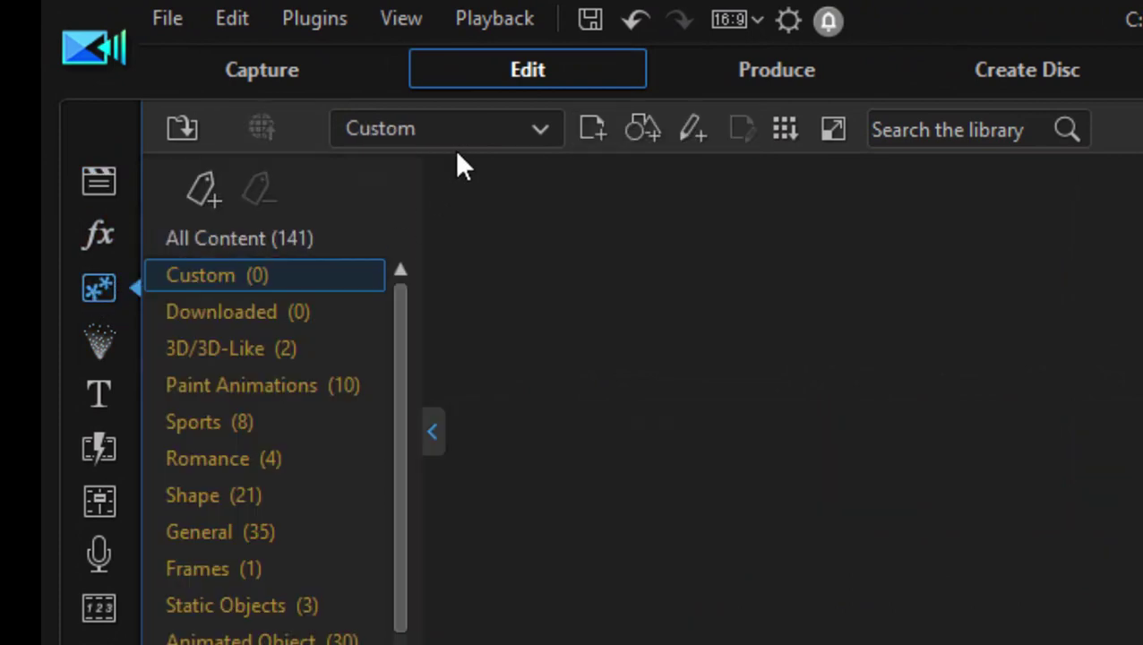
click(247, 240)
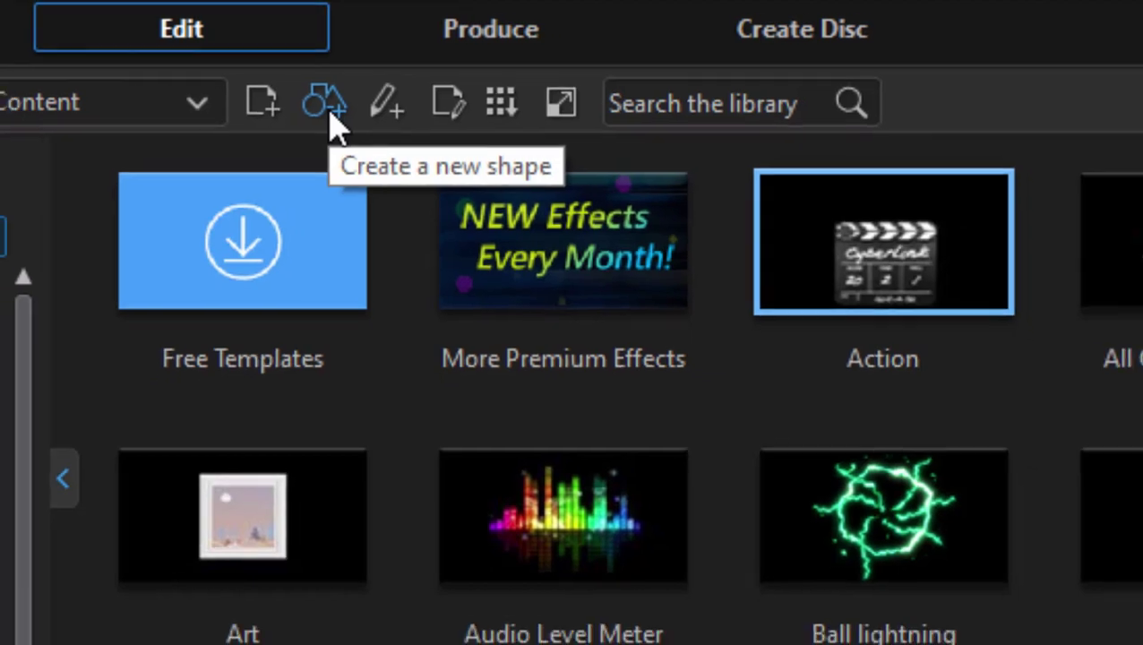
click(332, 112)
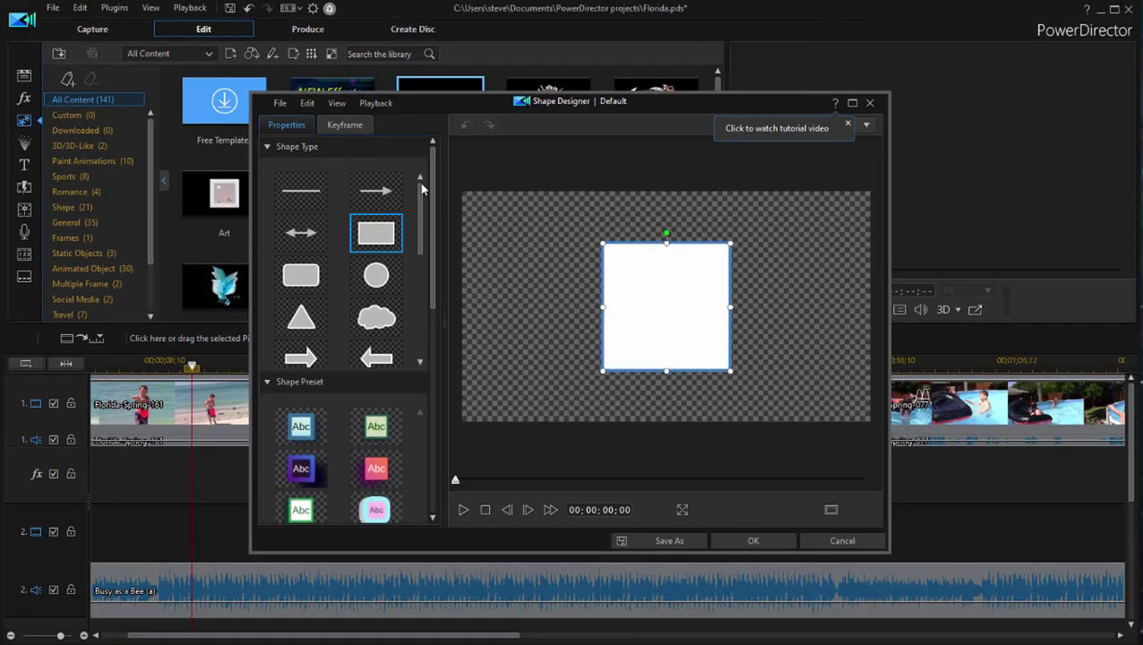
scroll(422, 197, down, 5)
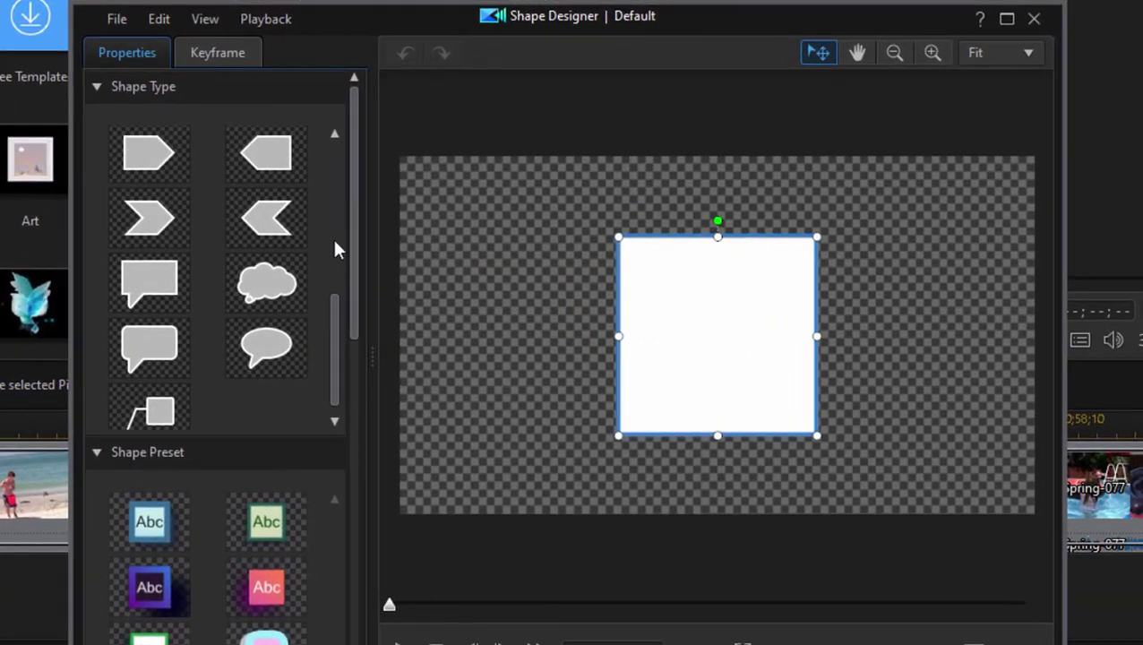
scroll(336, 211, up, 5)
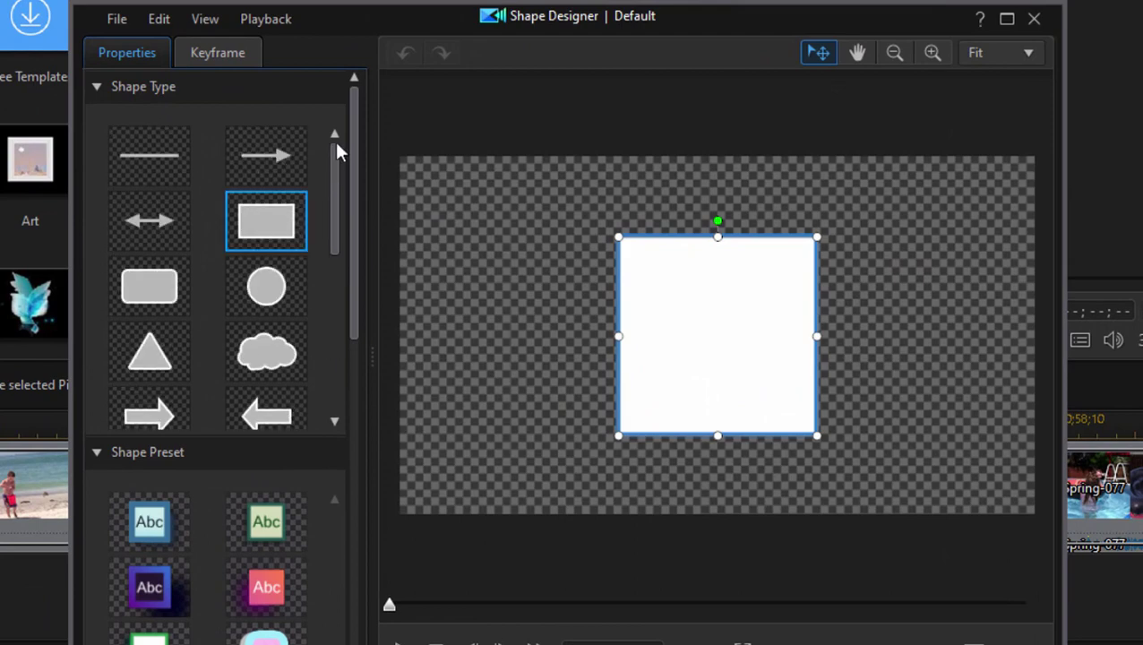
drag(337, 144, 334, 335)
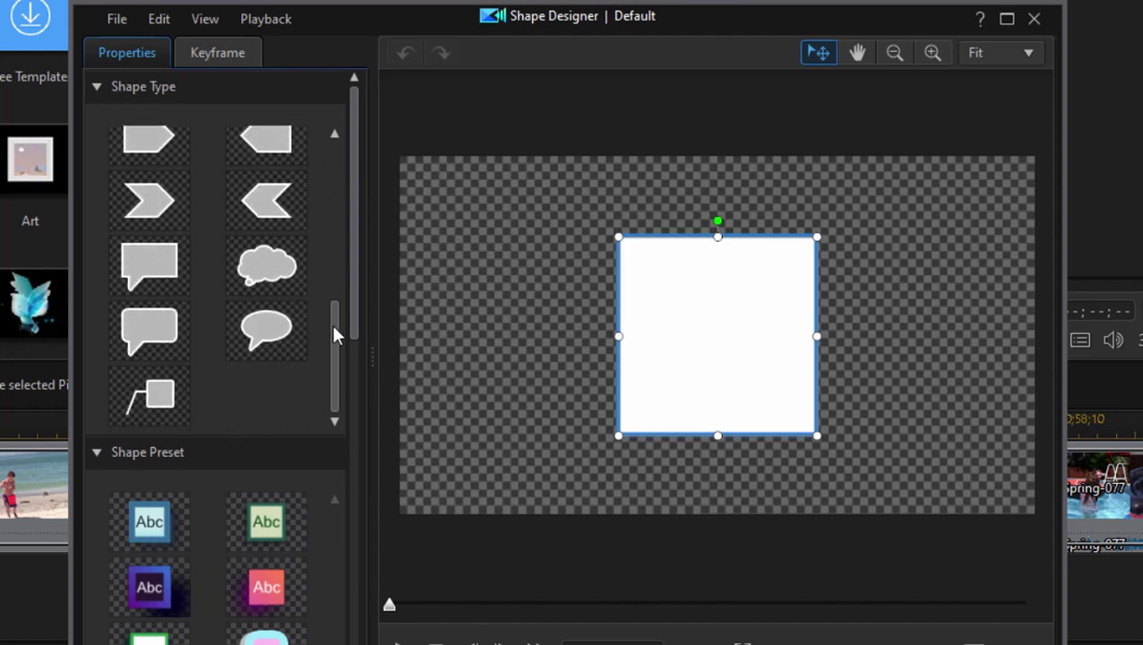
Step: Change the square into a cloud, enlarge and centre it, and apply the light-green preset
click(287, 273)
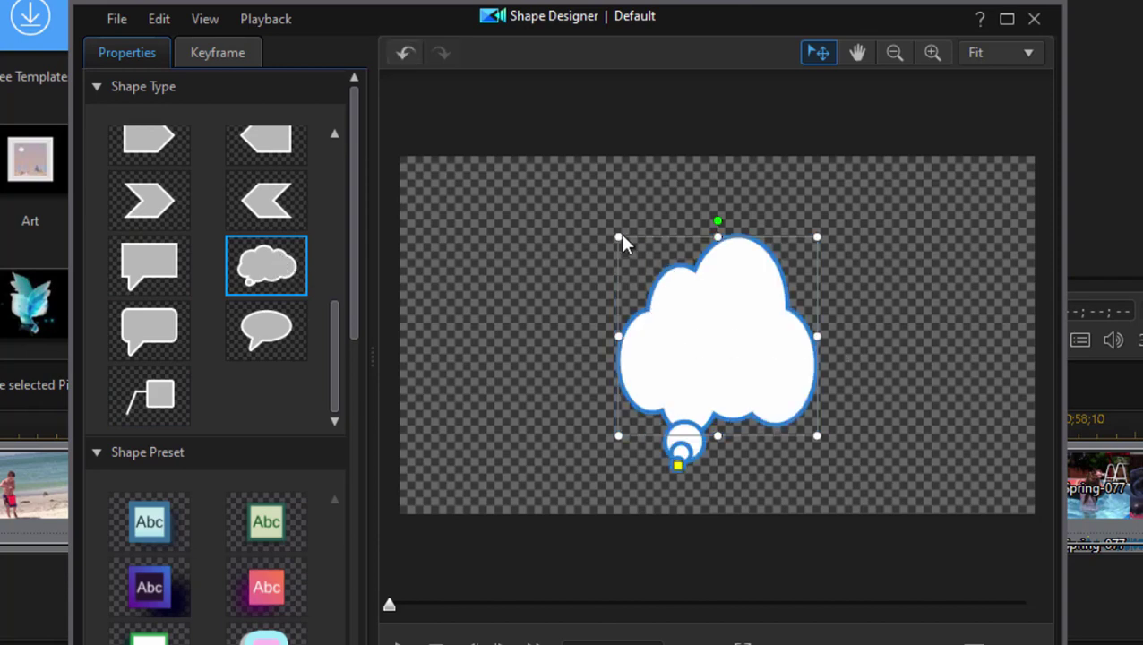
drag(608, 234, 453, 222)
drag(842, 443, 956, 496)
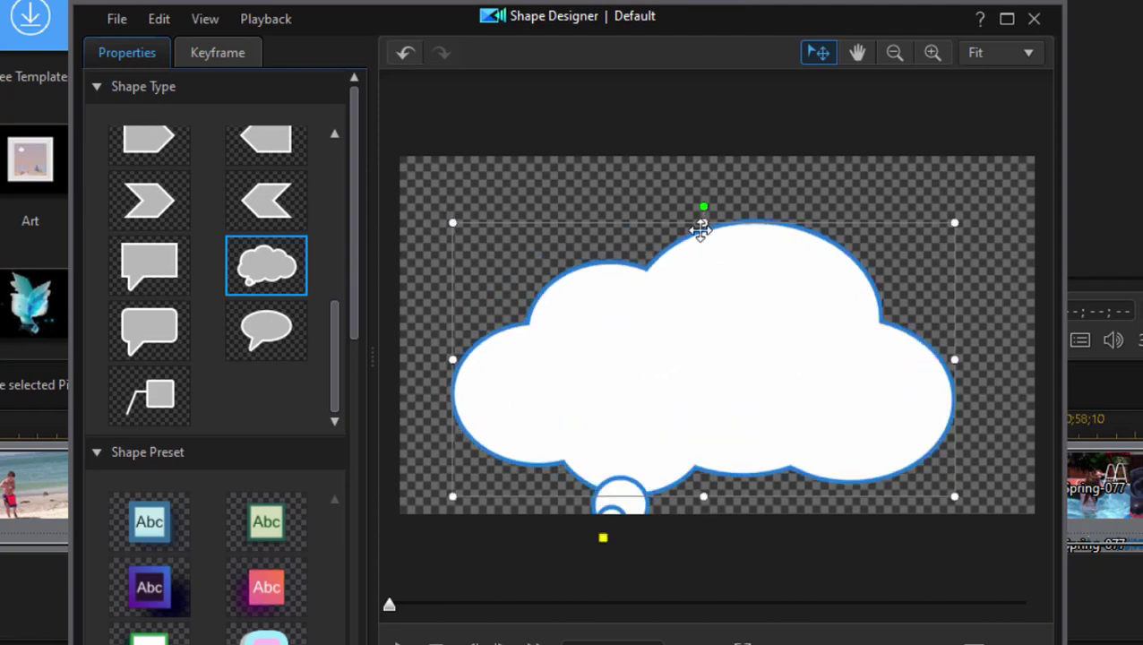
drag(701, 231, 704, 187)
mouse_move(685, 282)
mouse_down()
mouse_move(697, 240)
mouse_move(666, 283)
mouse_up()
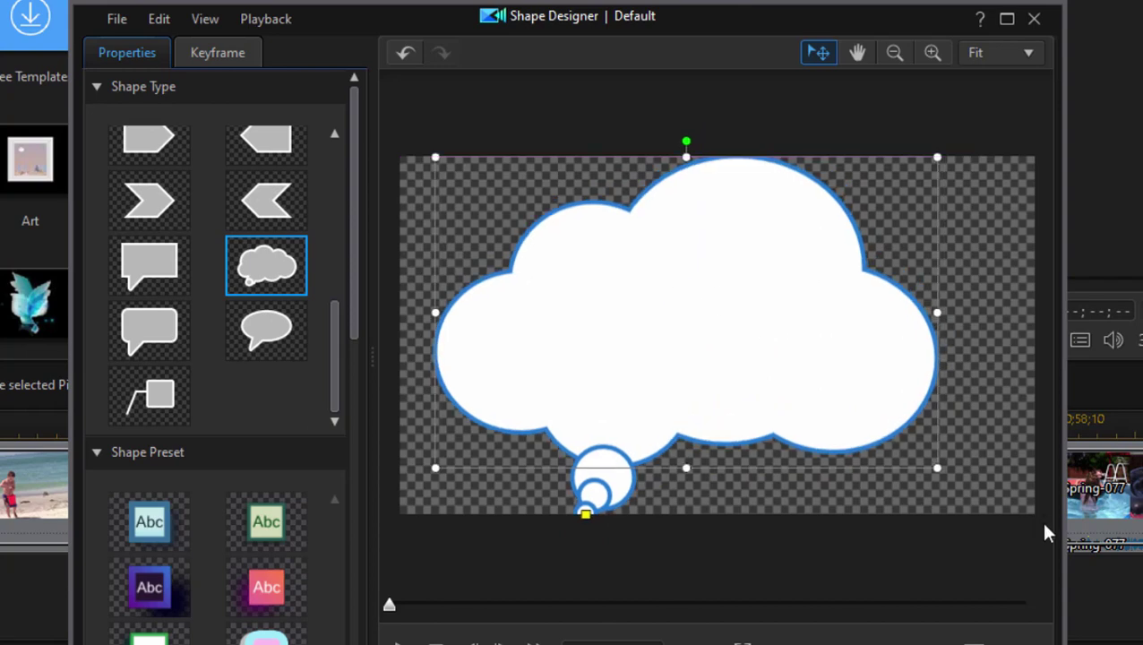
click(117, 86)
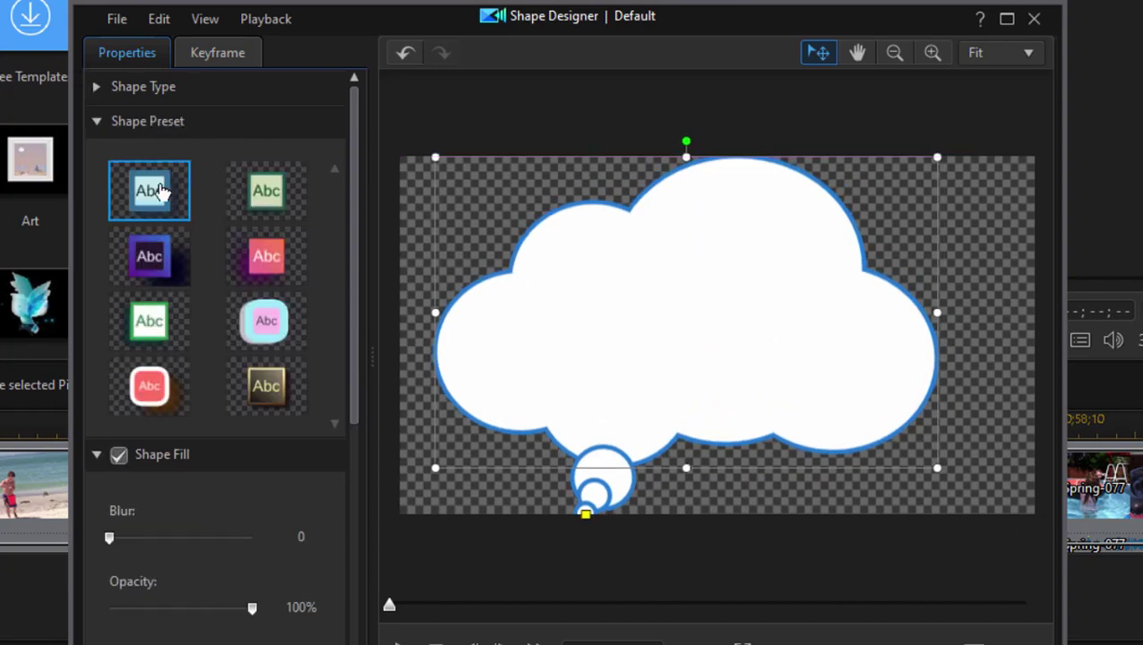
click(266, 192)
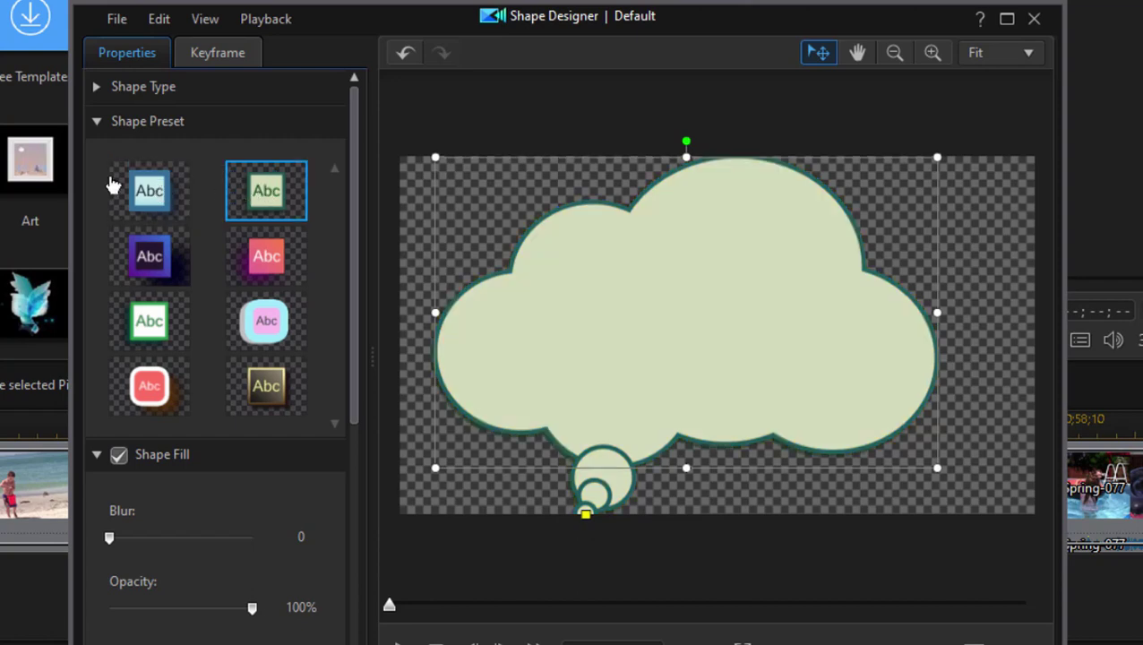
Step: Change the cloud's fill colour to white
click(97, 122)
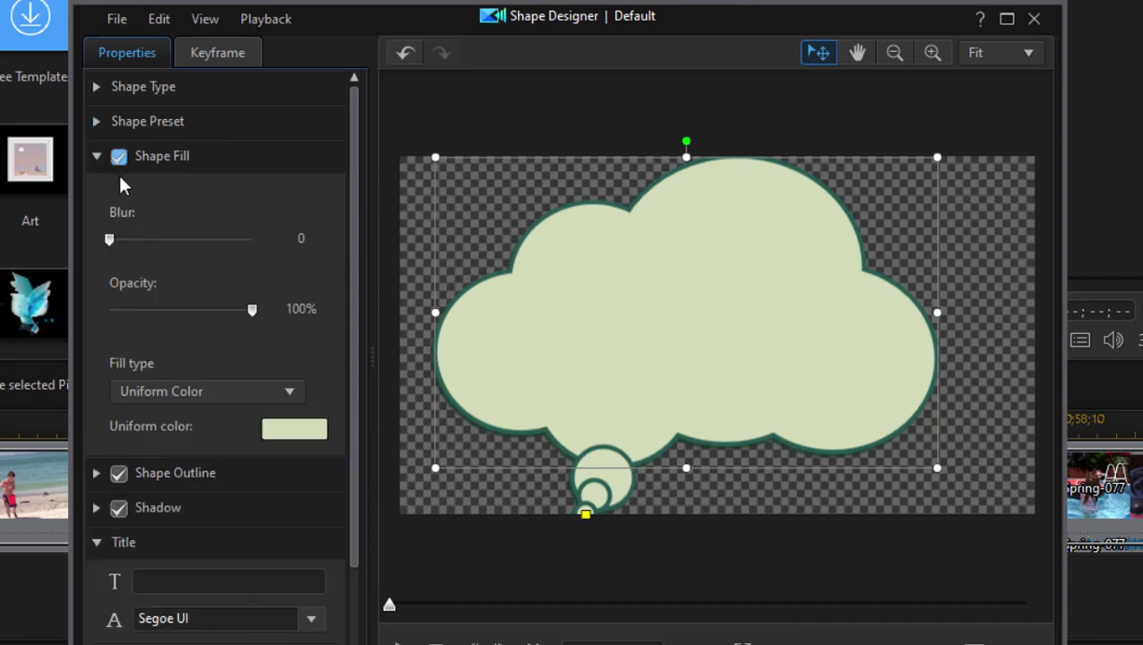
click(298, 434)
click(544, 366)
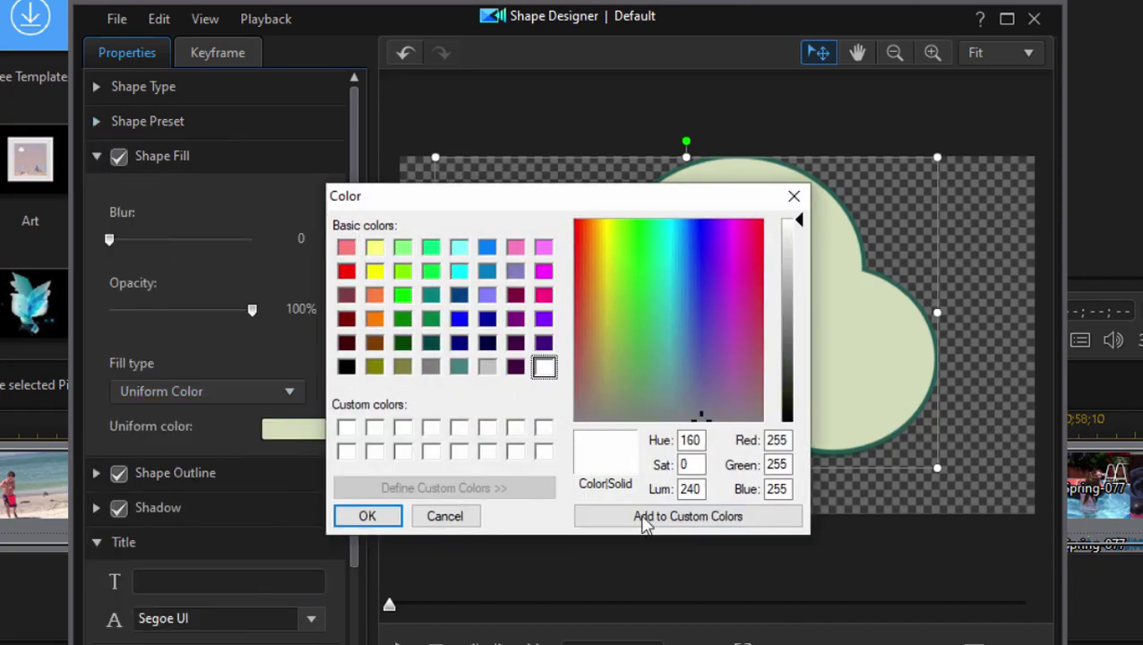
click(648, 525)
click(390, 520)
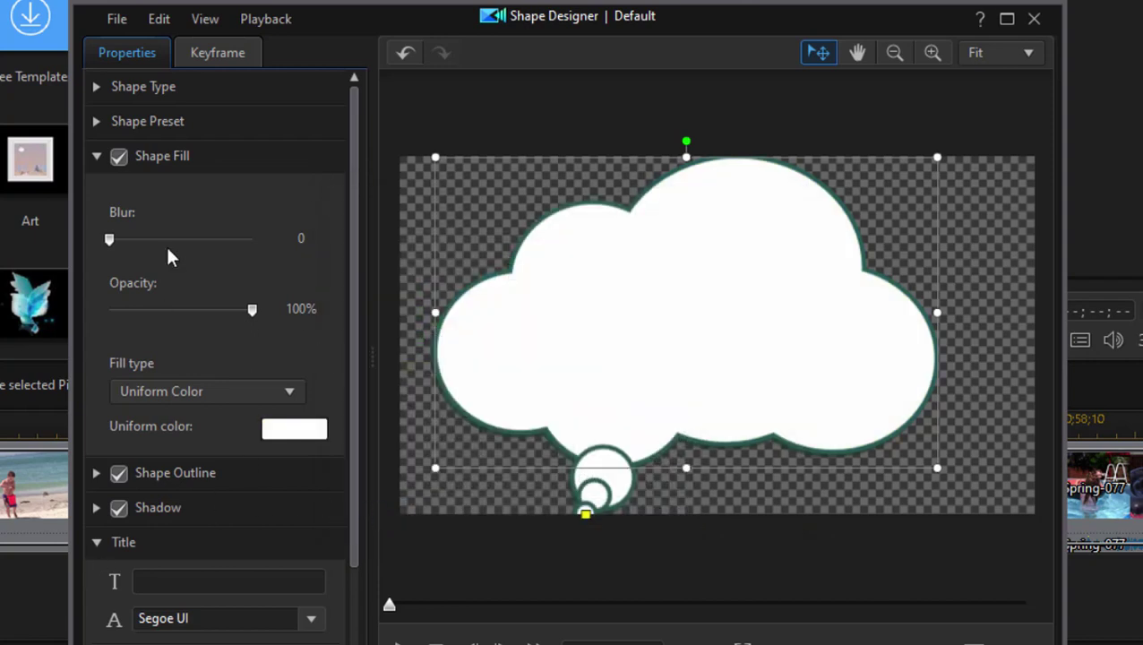
click(97, 158)
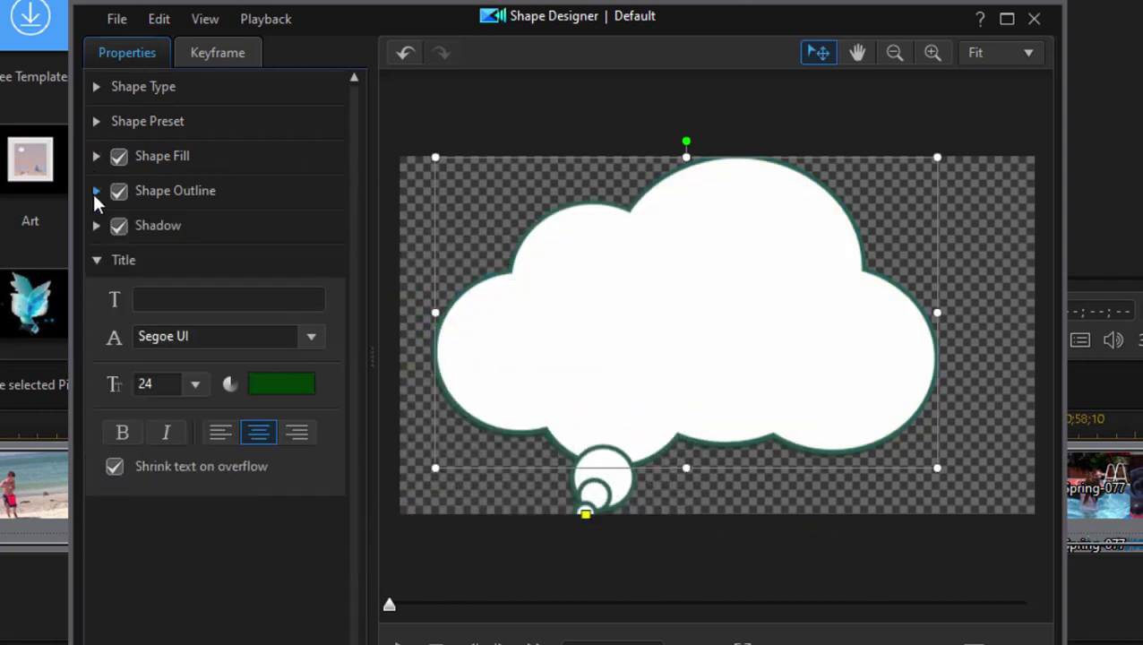
Step: Give the cloud a solid black outline of size 3
click(95, 191)
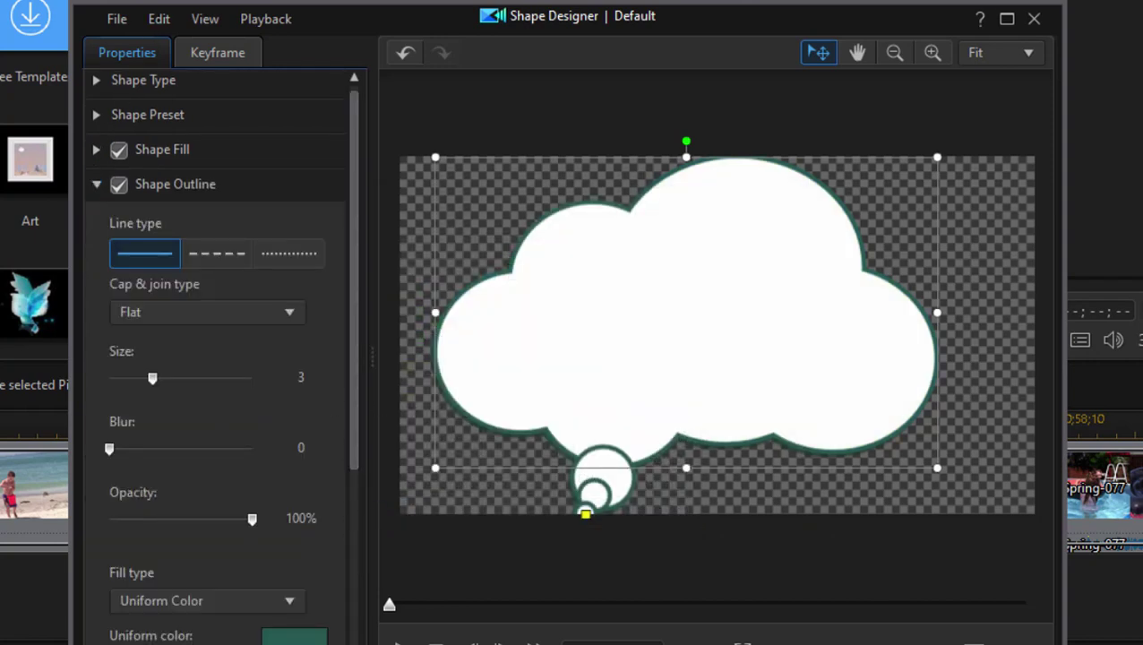
click(283, 638)
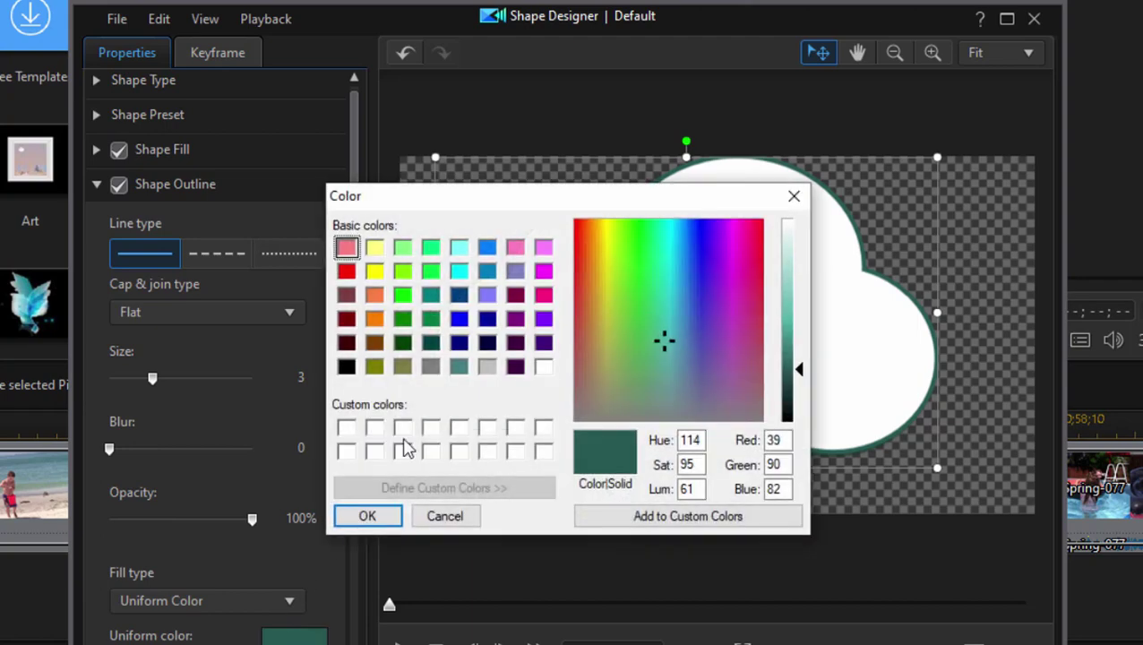
click(345, 368)
click(370, 516)
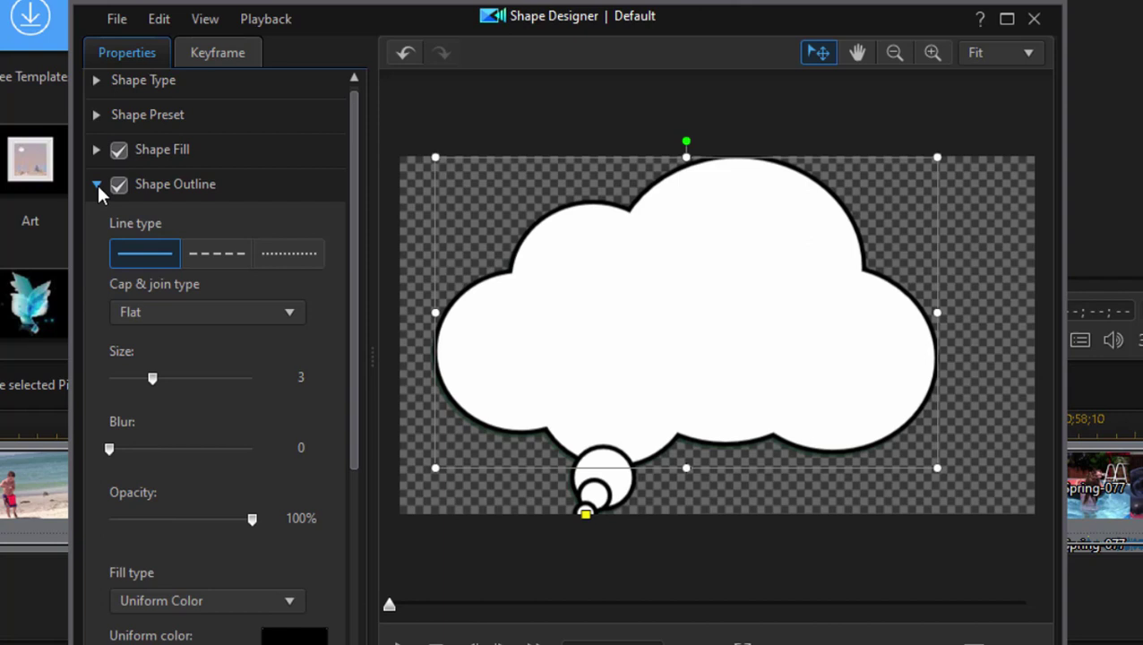
click(97, 184)
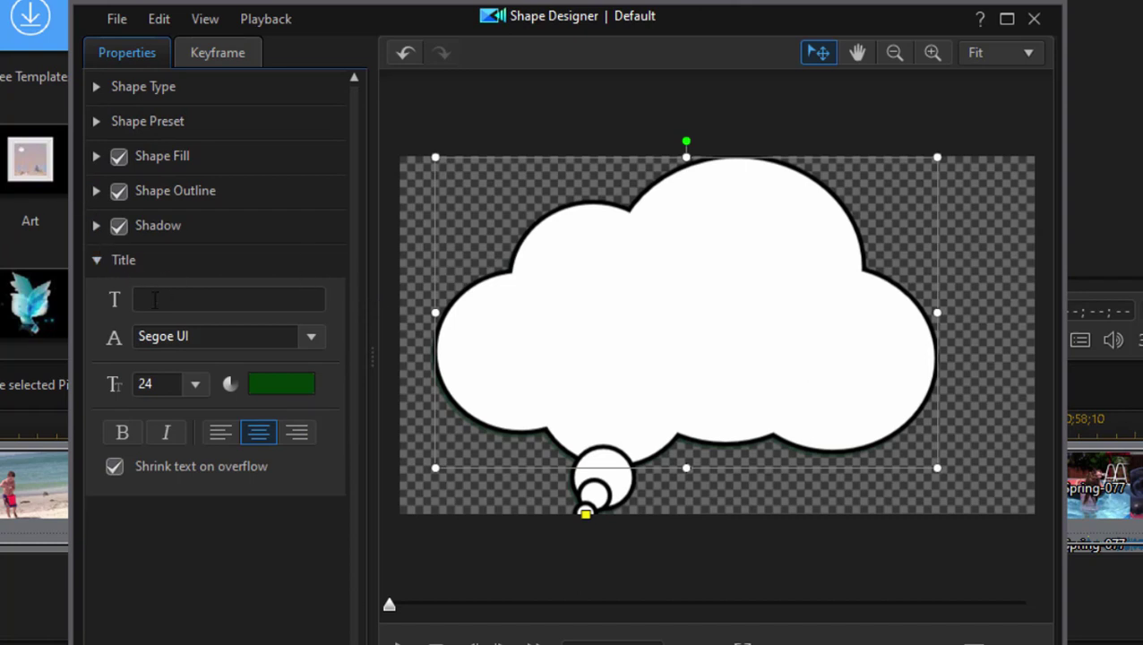
Step: Set the title colour to black and enter 'Looks like we're having crabs for dinner again tonight.'
click(293, 385)
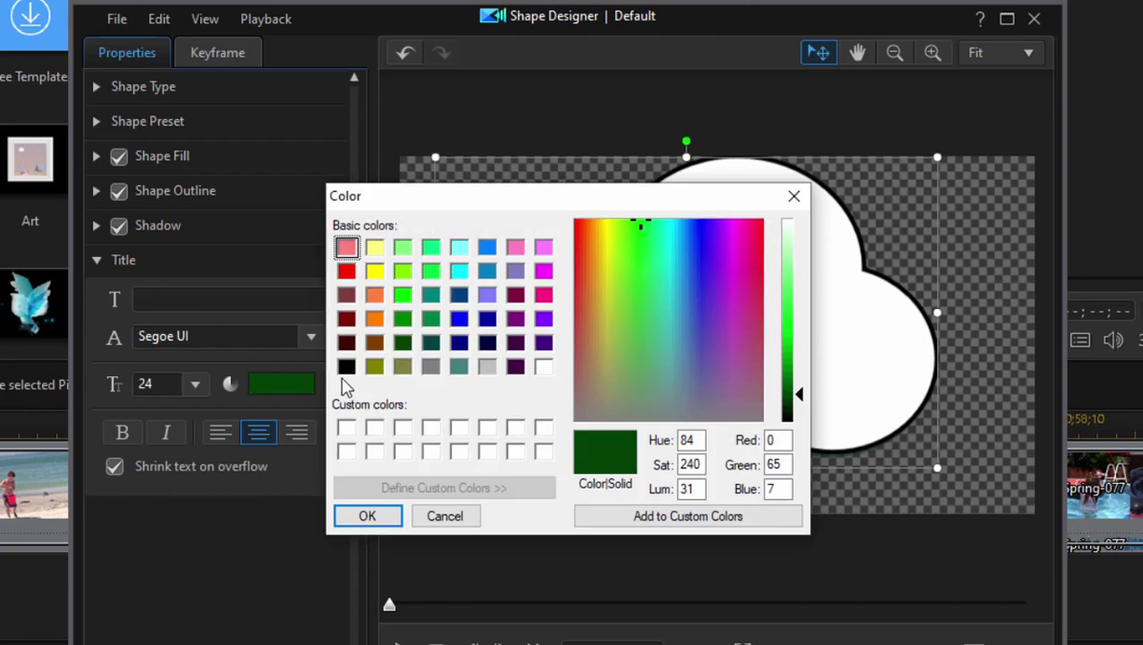
click(347, 366)
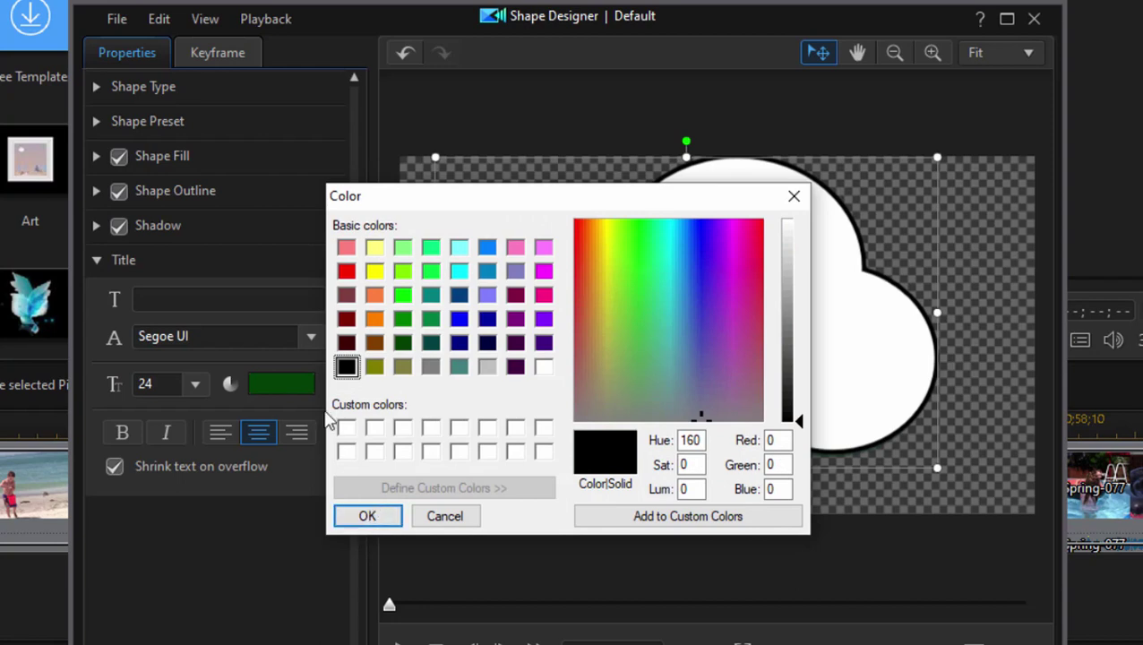
click(346, 516)
click(185, 298)
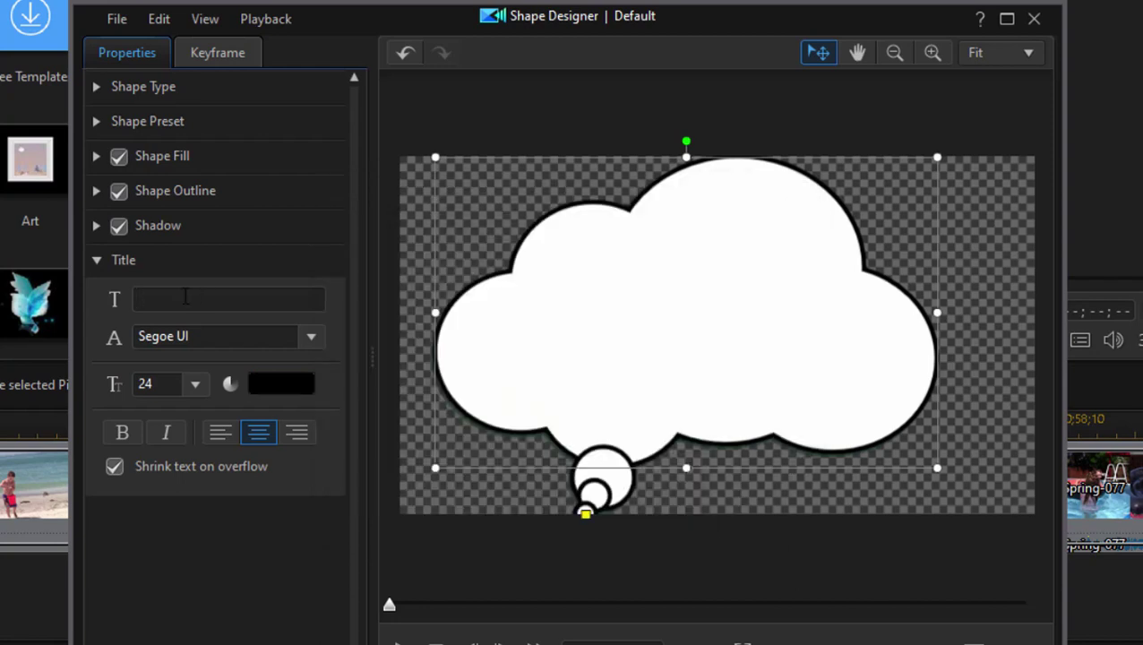
text(Looks like we're having )
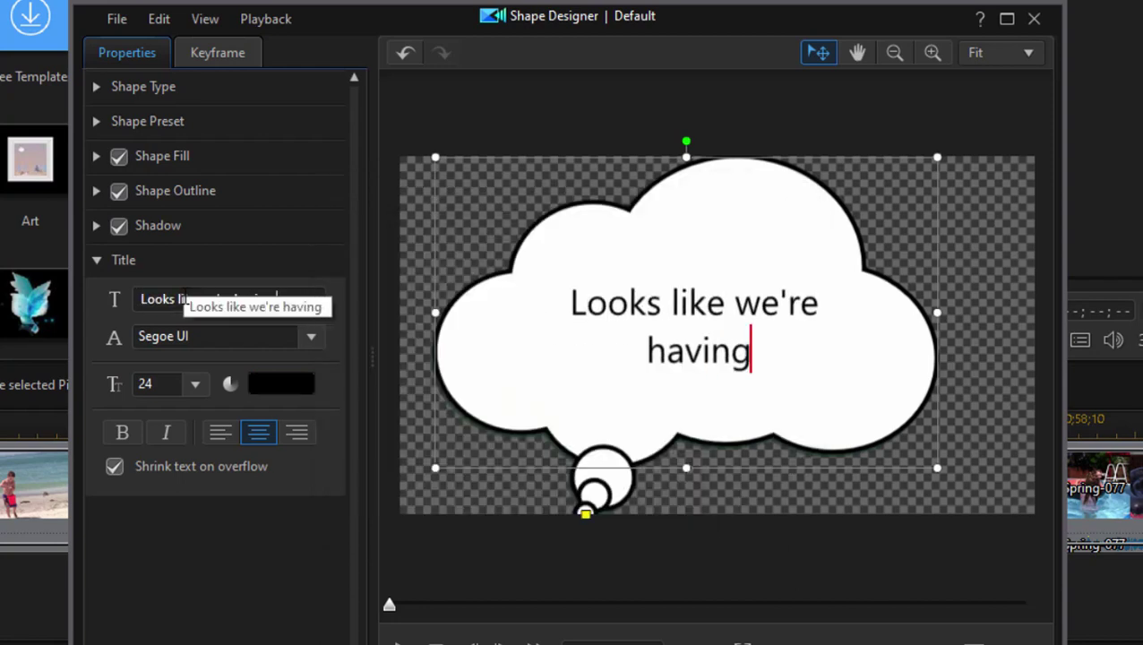
text(crabs for dinner again tonight.)
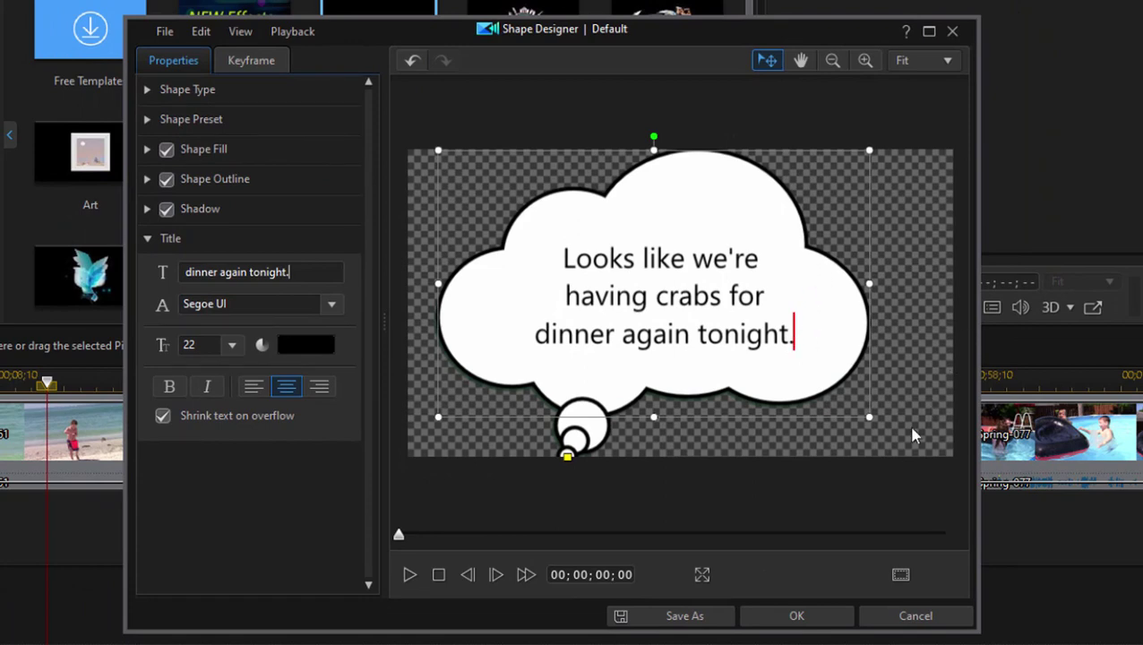
Step: Save the finished bubble as a custom template named 'Thought'
click(776, 620)
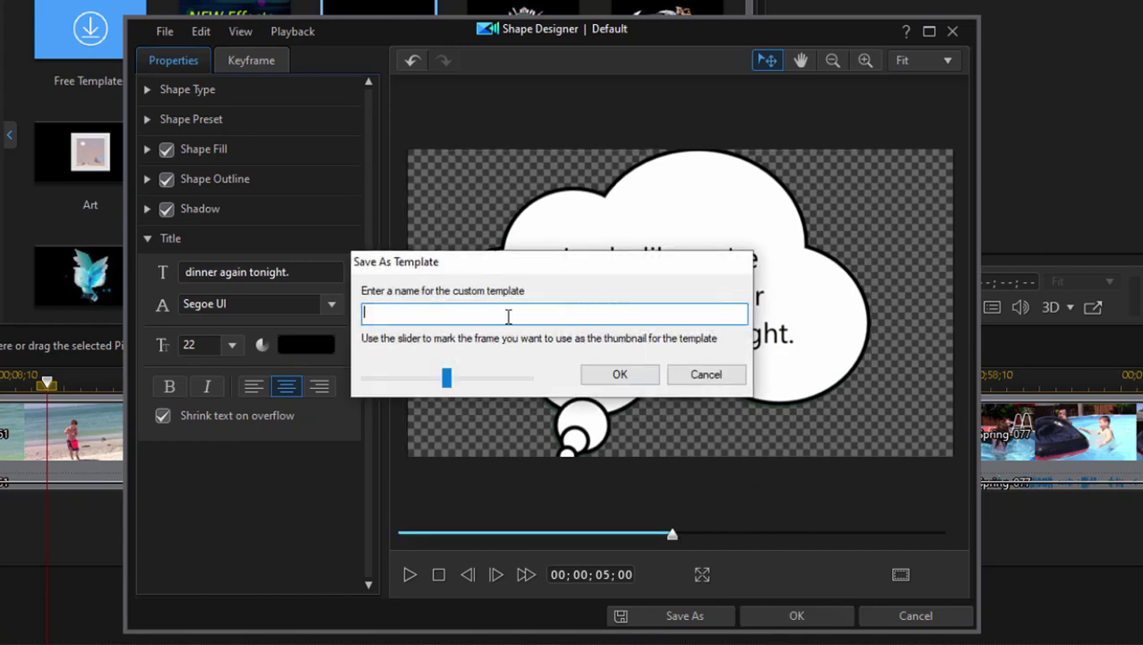
text(Thought)
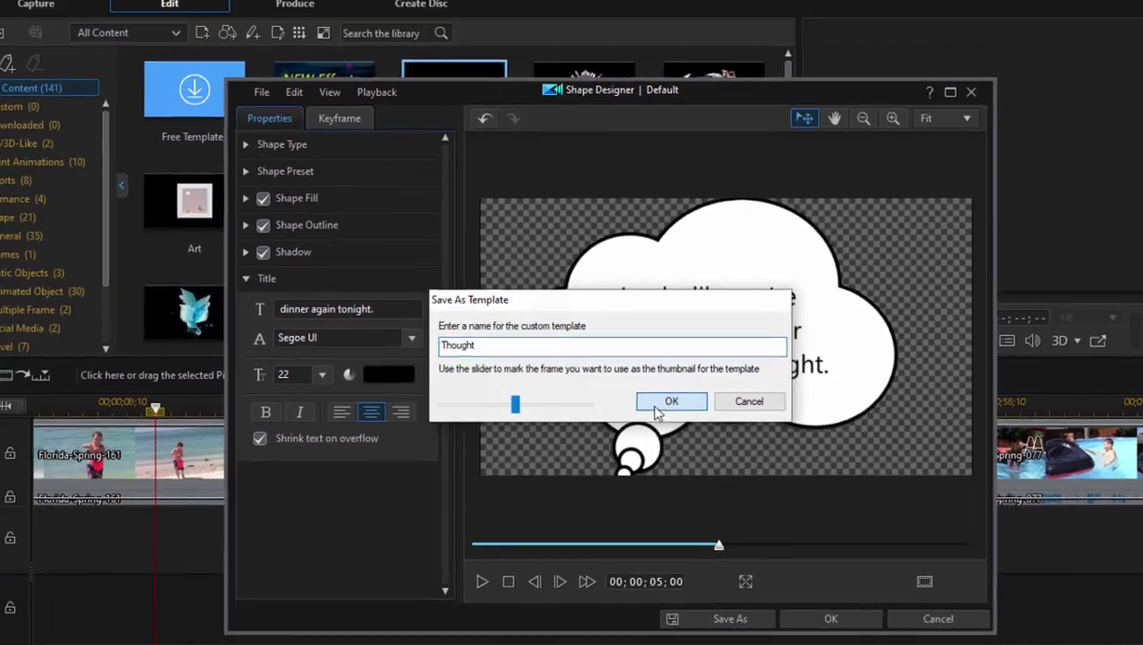
click(667, 403)
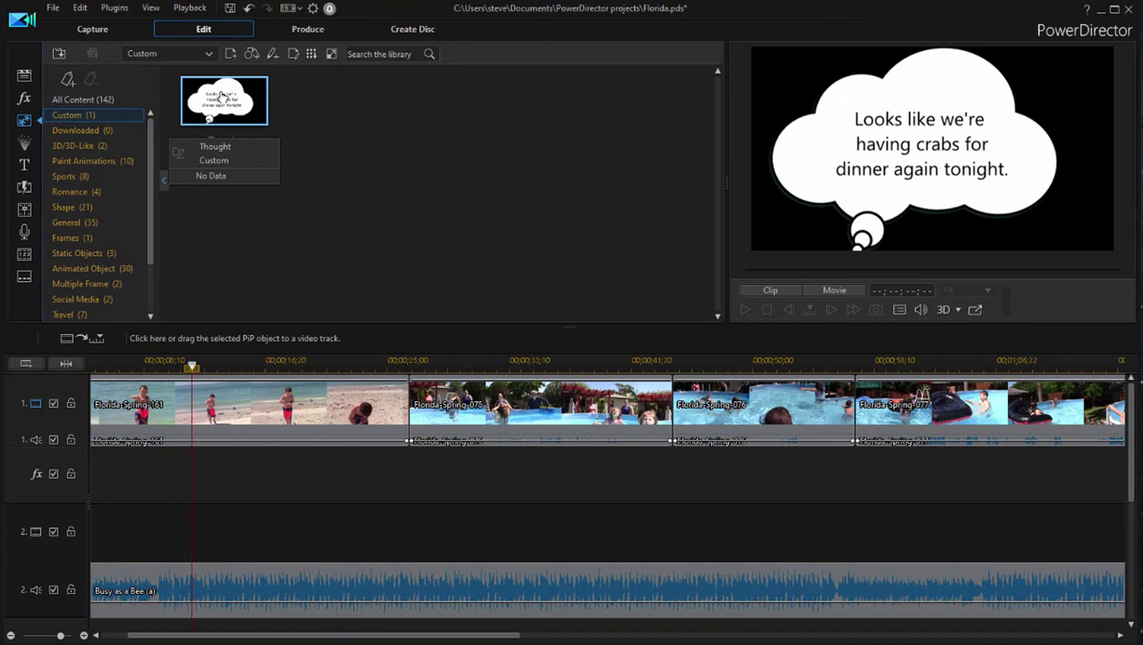
Step: Put the Thought bubble on video track 2, shrink it, and place it in the upper right
drag(221, 96, 192, 506)
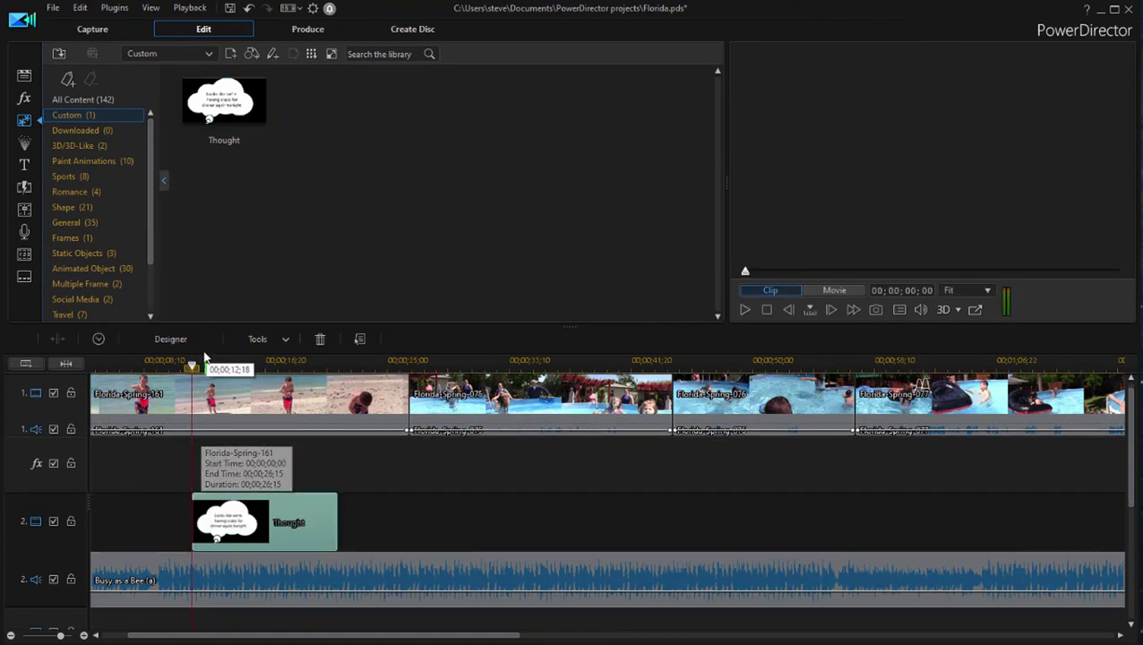
click(211, 366)
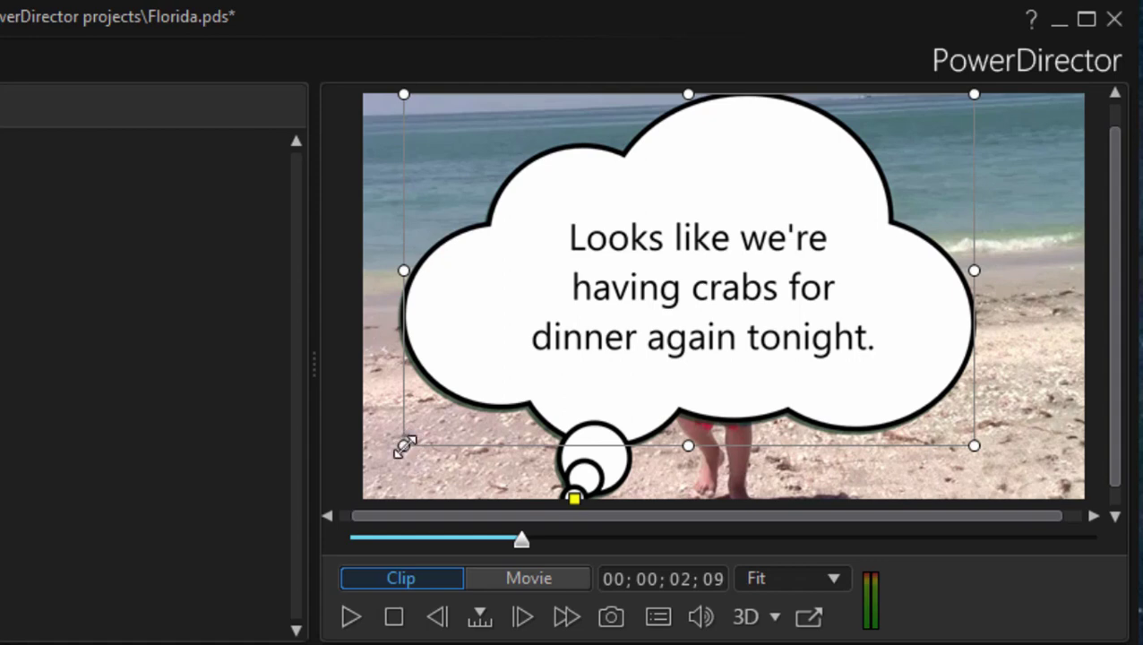
drag(404, 445, 654, 280)
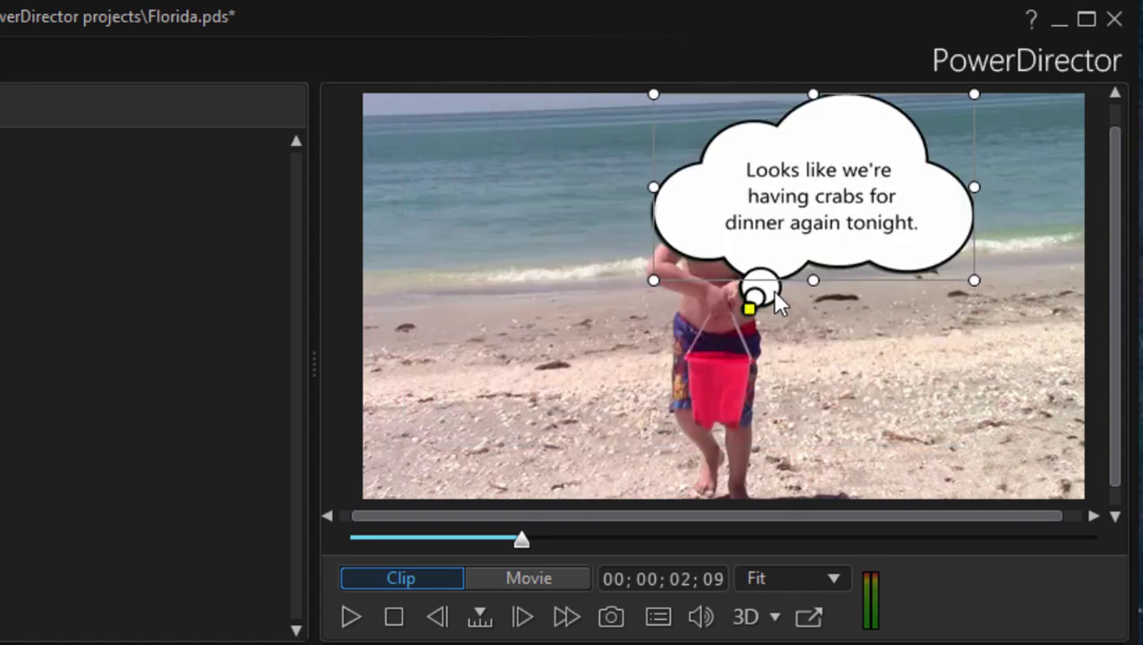
drag(766, 247, 876, 275)
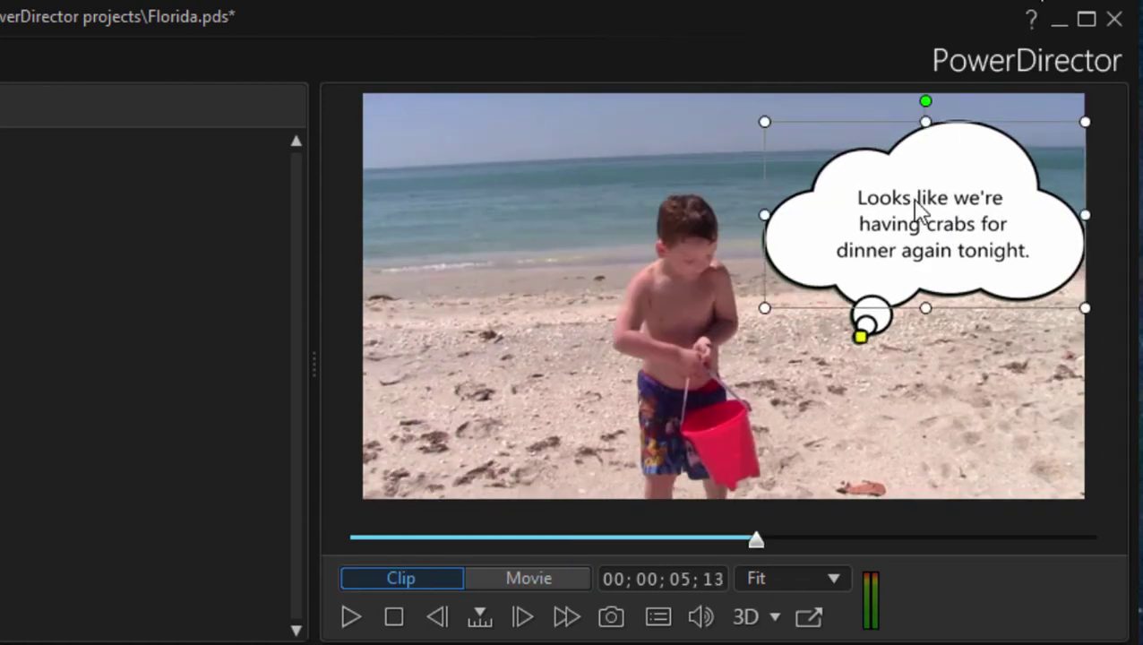
drag(914, 204, 856, 162)
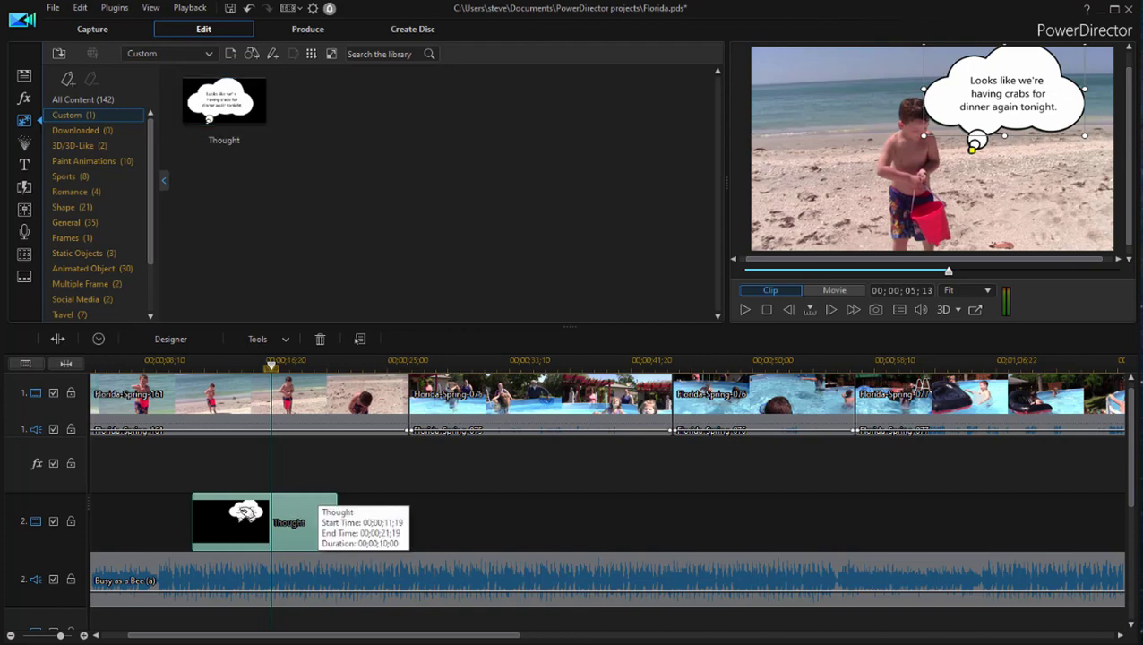
double_click(309, 502)
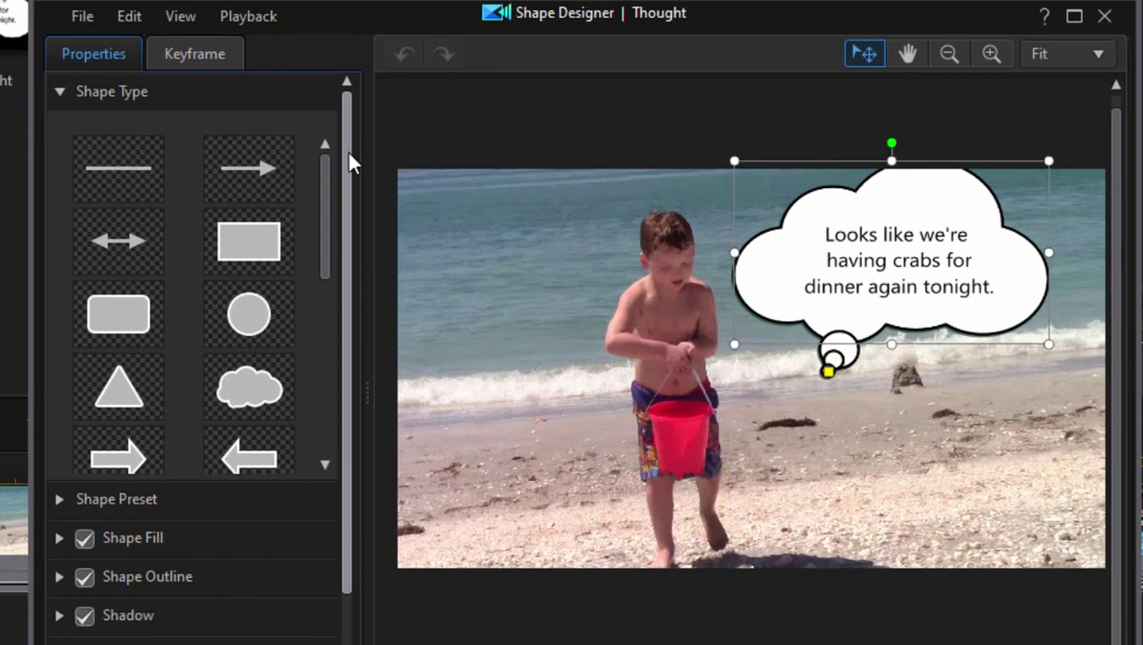
click(209, 60)
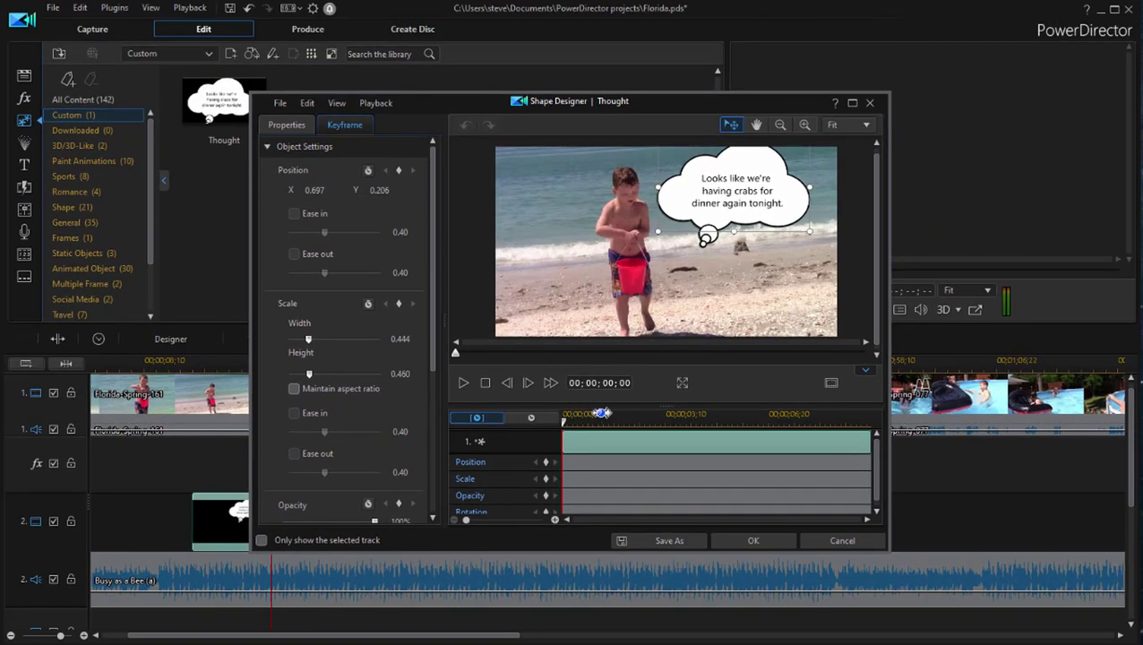
click(756, 541)
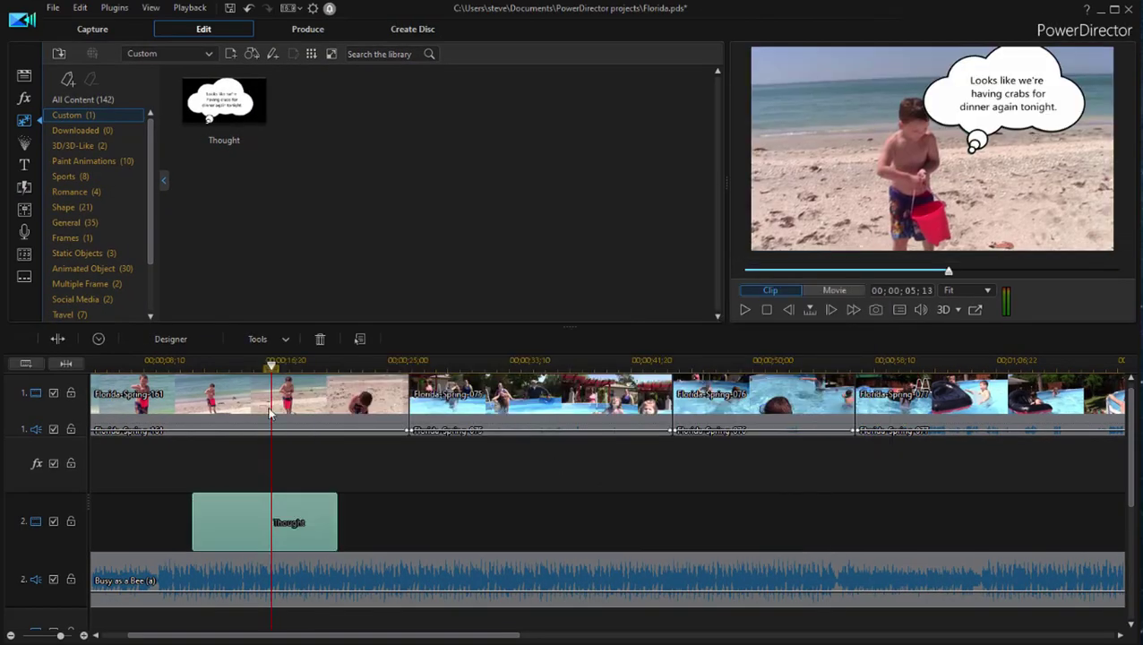